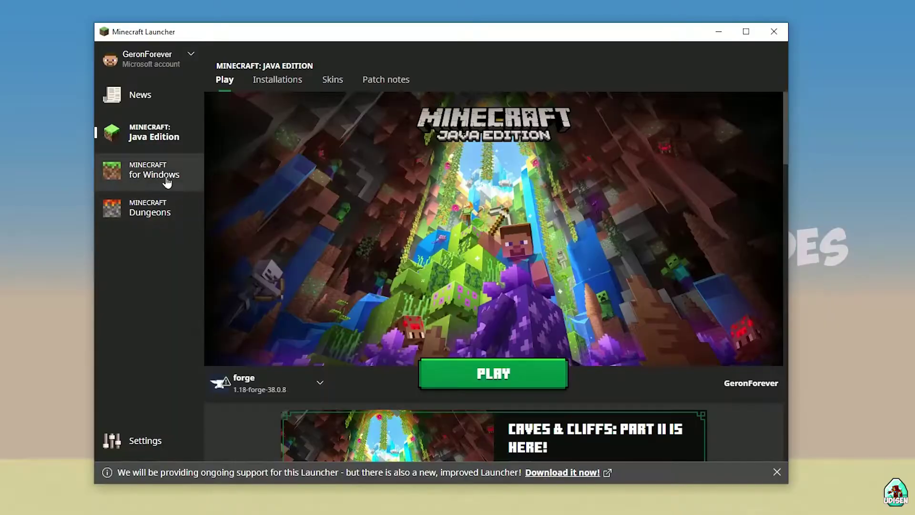
Step: Open the list of installations for Minecraft: Java Edition
click(144, 99)
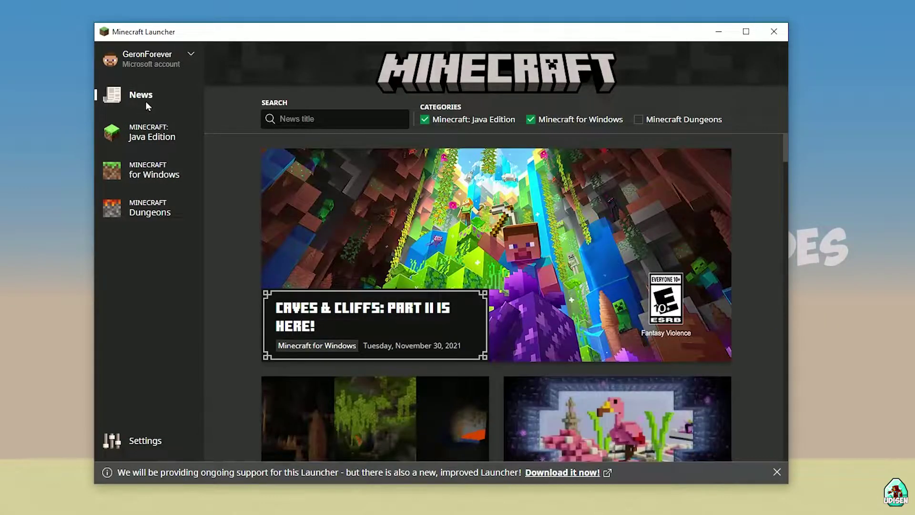
click(158, 132)
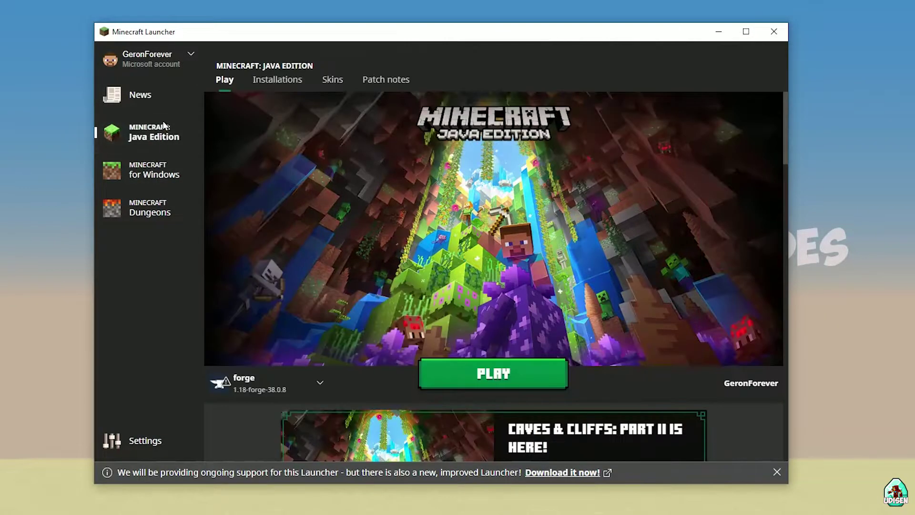
click(269, 84)
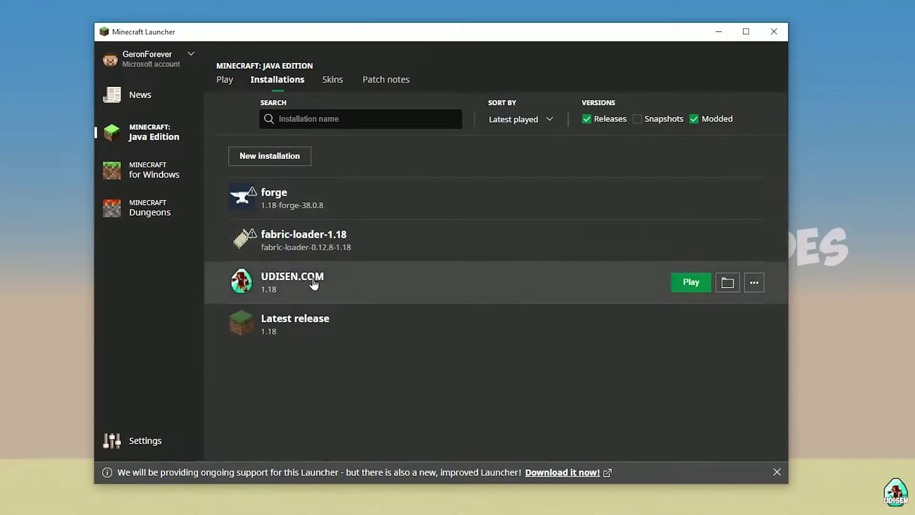
click(280, 159)
click(371, 167)
text(hnghnhgn)
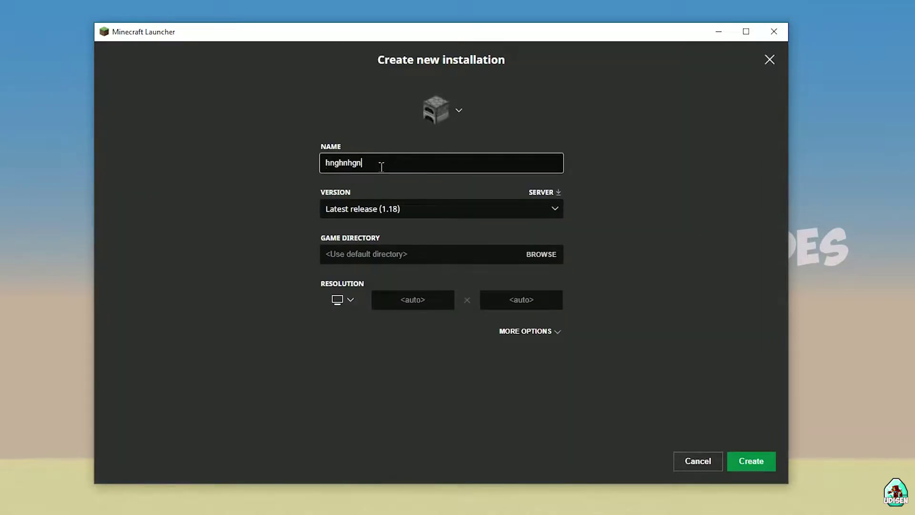
text(hgnghnhgn)
click(698, 461)
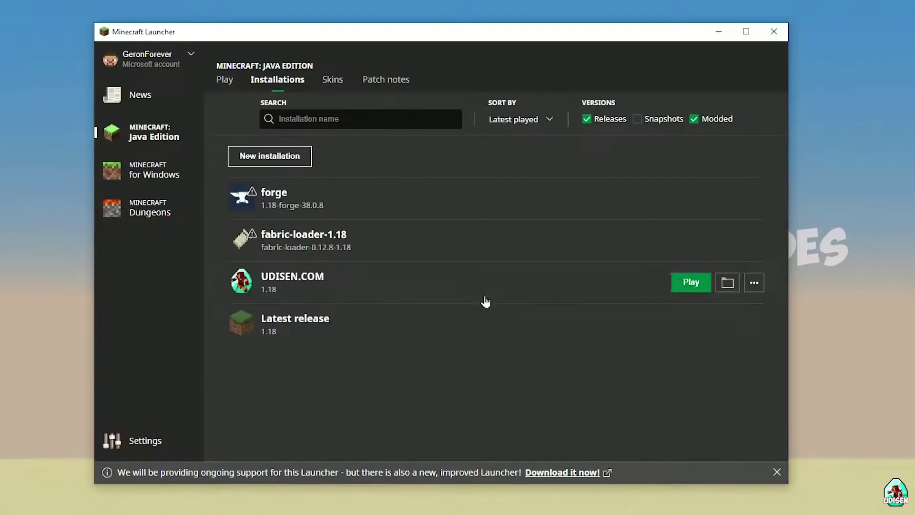
Step: Open the UDISEN.COM installation for editing and choose release 1.18 as its version
click(443, 287)
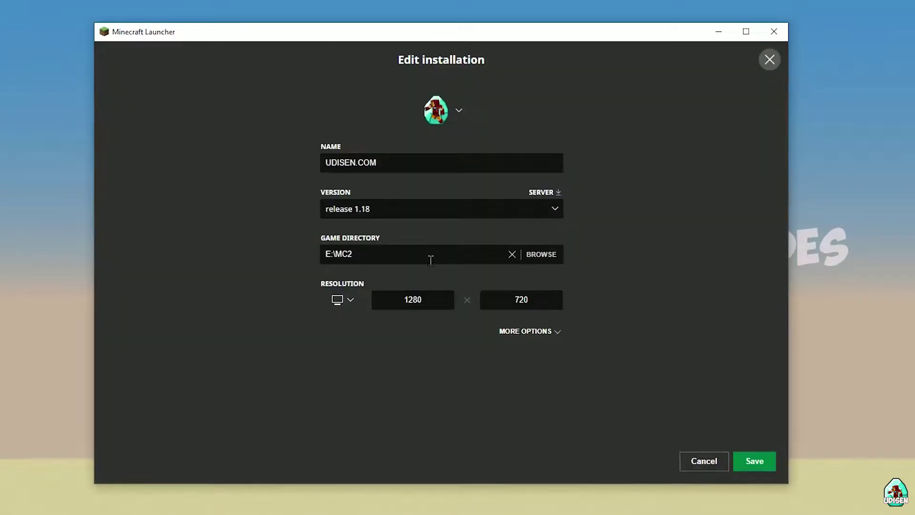
click(398, 208)
click(398, 208)
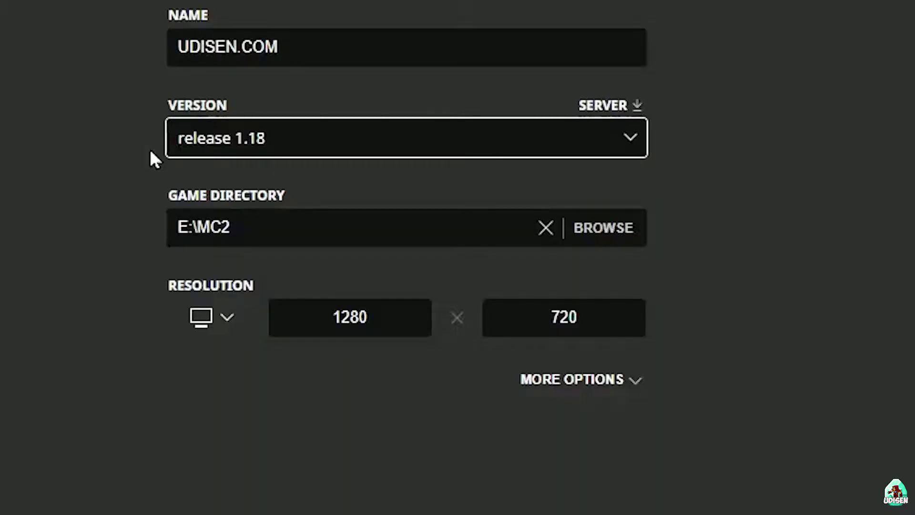
click(264, 145)
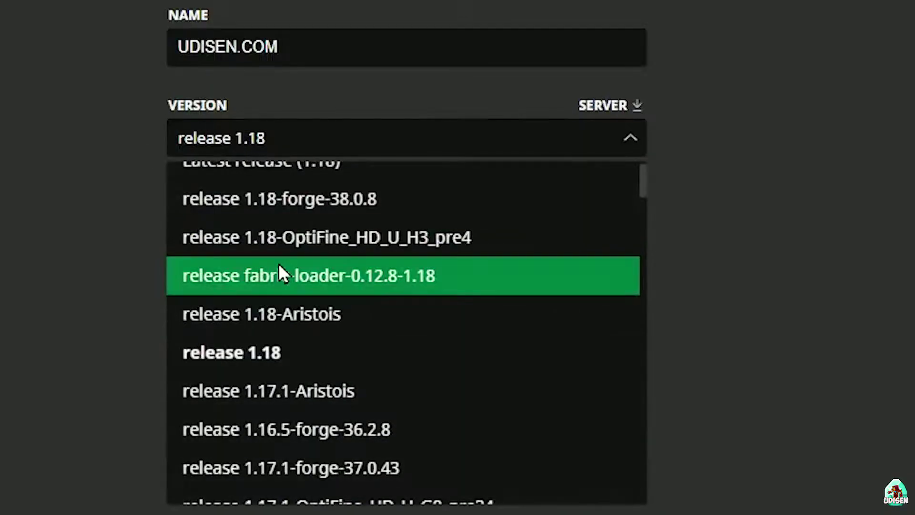
click(293, 360)
Step: Switch the UDISEN.COM installation's version to pending 1.18_experimental-snapshot-4
click(210, 154)
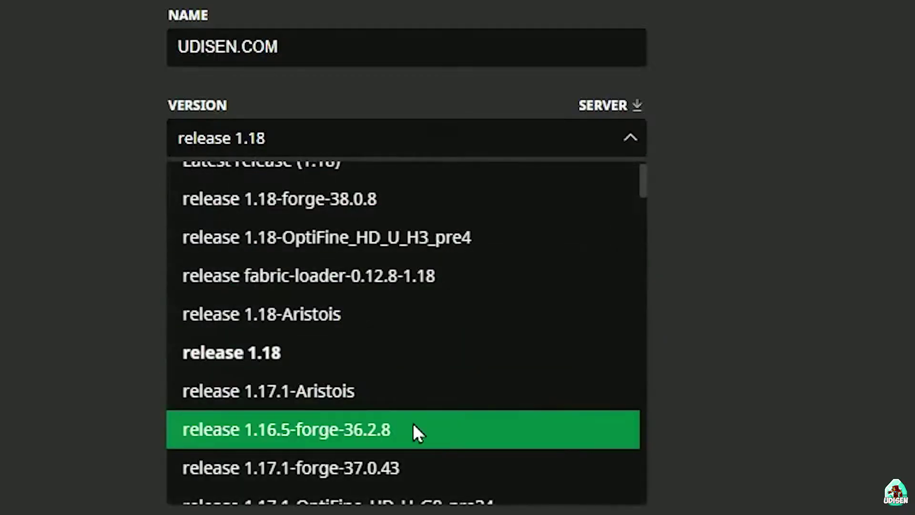
scroll(416, 435, down, 5)
scroll(419, 296, up, 2)
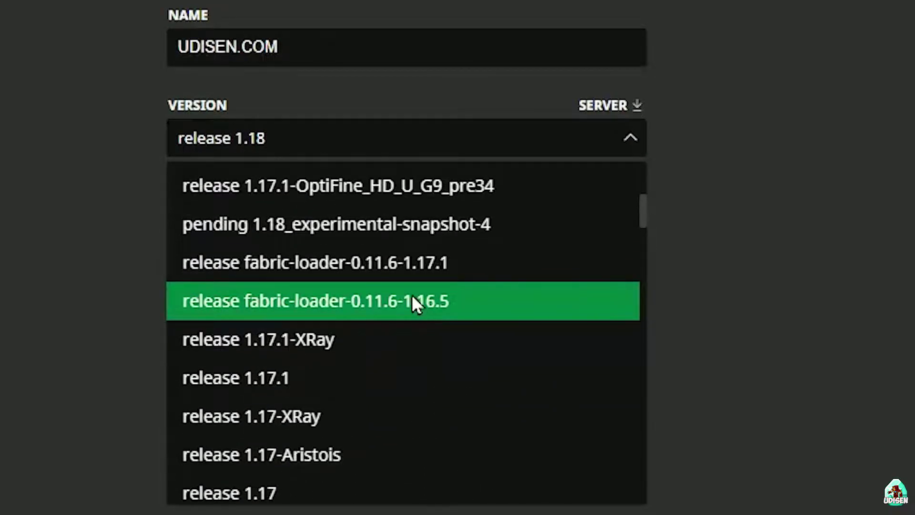
click(397, 224)
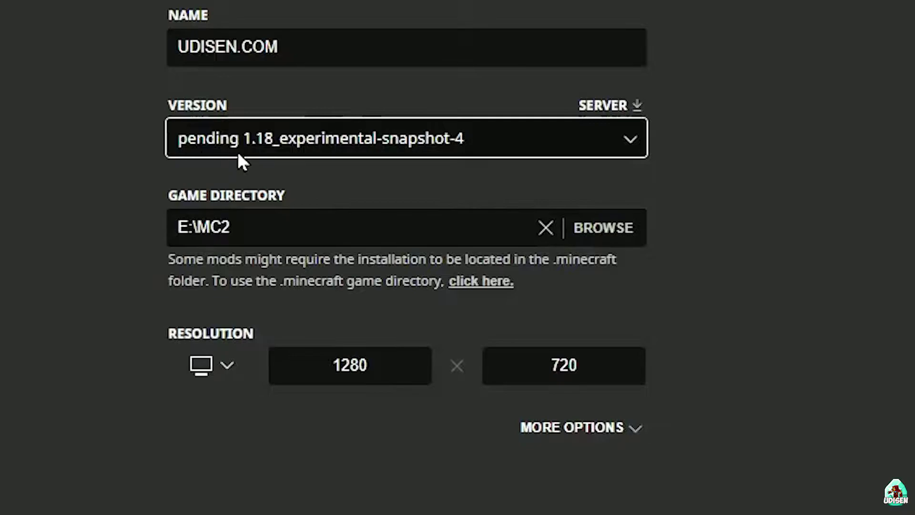
Step: Set the UDISEN.COM installation's version to release 1.18 and save the installation
click(365, 143)
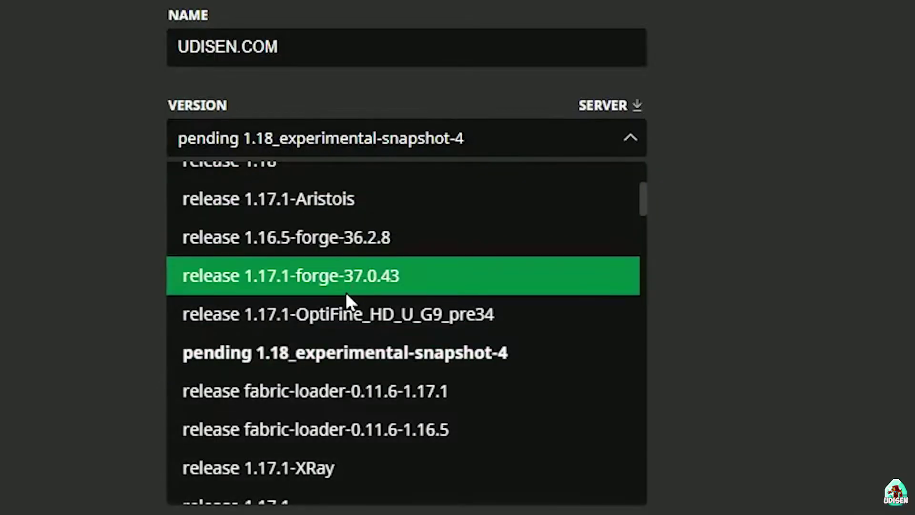
scroll(350, 314, up, 3)
click(318, 323)
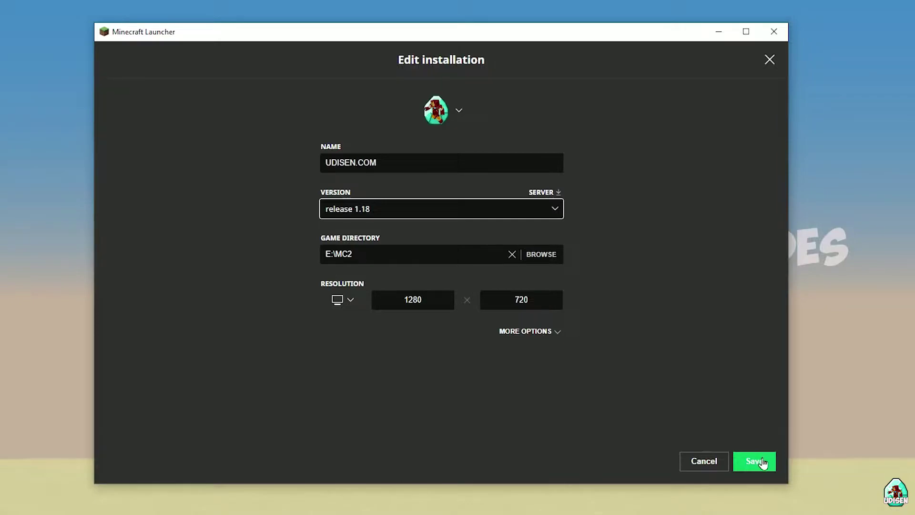
click(762, 462)
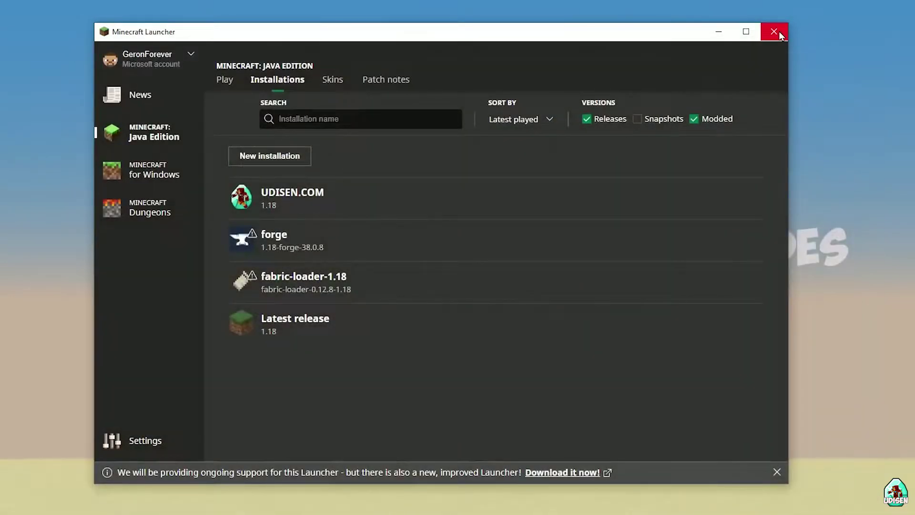
Step: Close the launcher and select the forge-1.18-38.0.8-installer file in the MSI DRIVERS folder
click(779, 31)
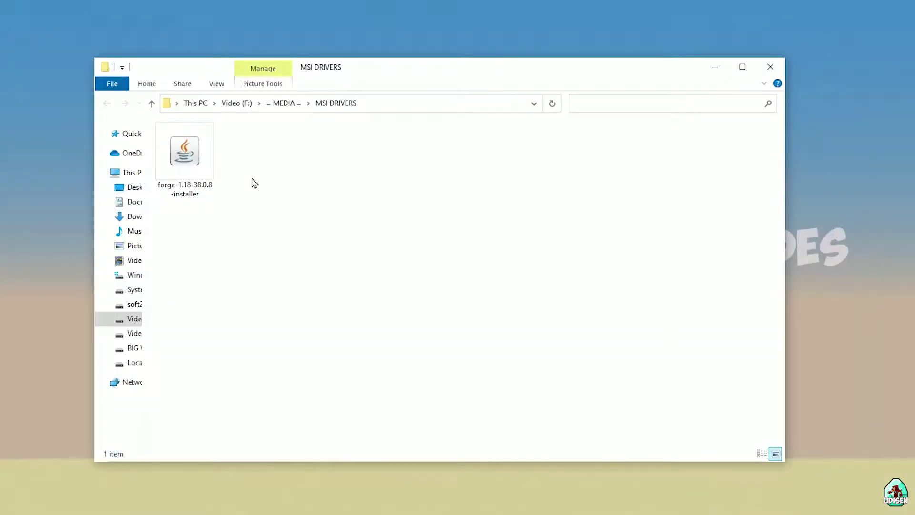
click(185, 155)
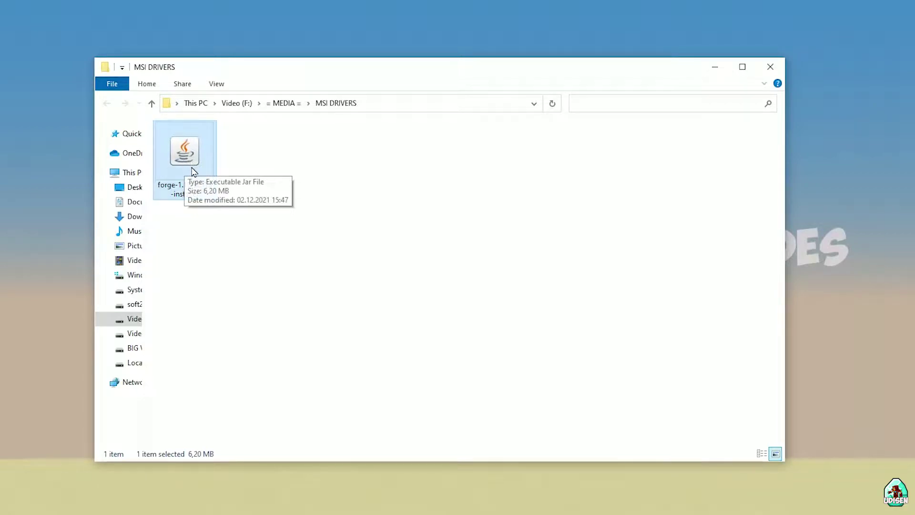
Step: Check the Minecraft version in the Forge installer's file name without renaming the file
click(179, 196)
click(189, 185)
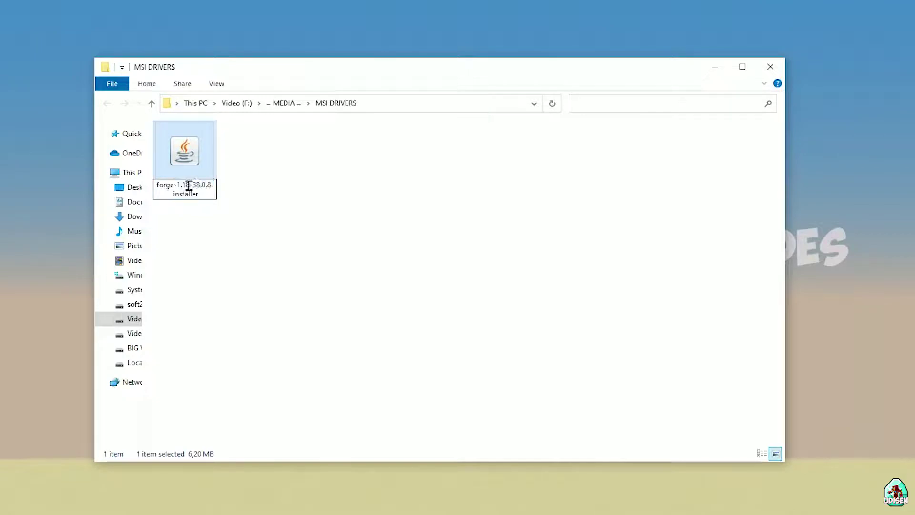
drag(185, 185, 143, 185)
click(184, 205)
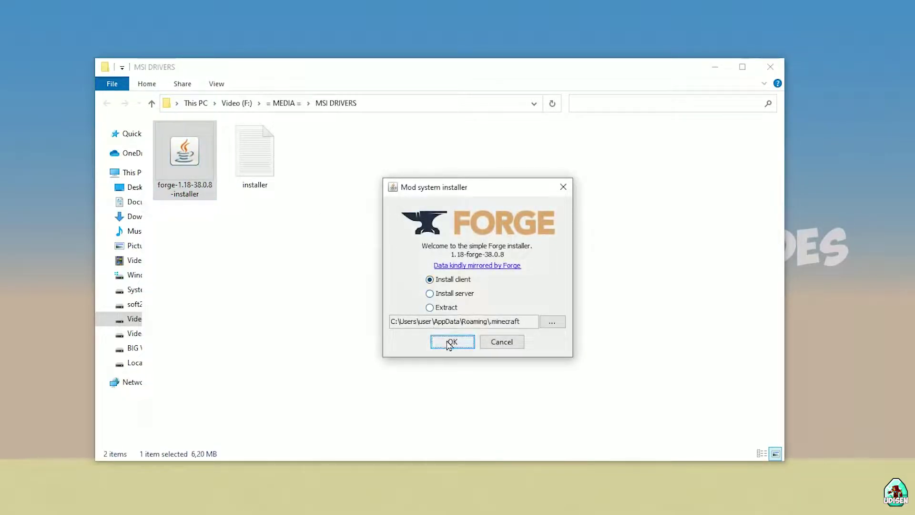
Step: Install the 1.18-forge-38.0.8 client into the .minecraft folder and dismiss the completion message
click(450, 343)
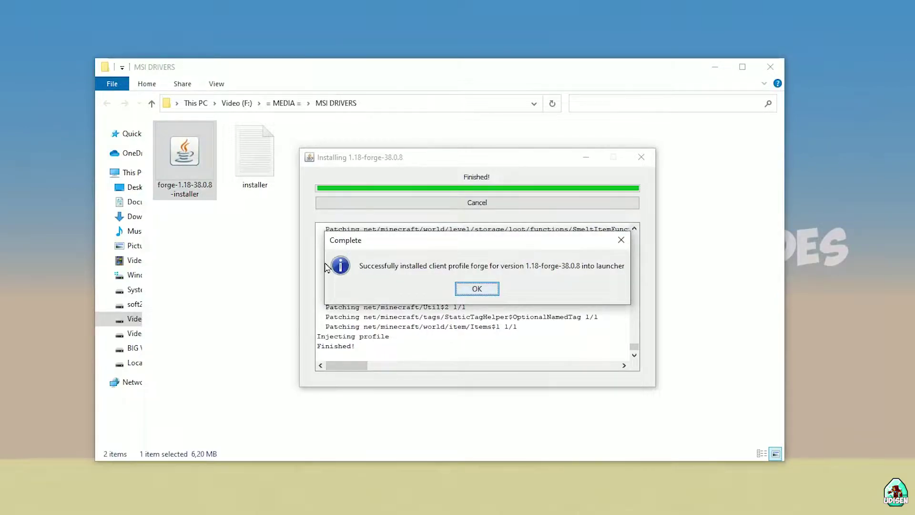
click(621, 240)
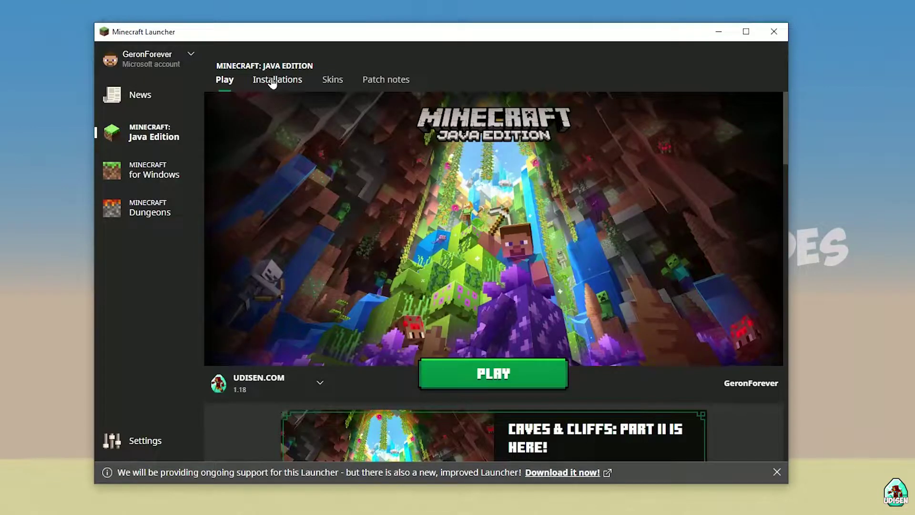
Step: Review the version and game directory settings of the forge installation and leave without saving
click(271, 80)
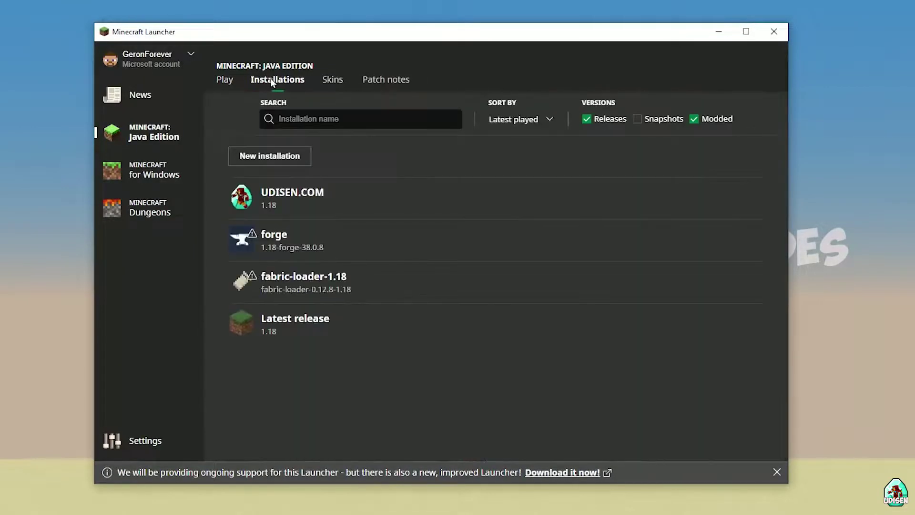
mouse_move(419, 253)
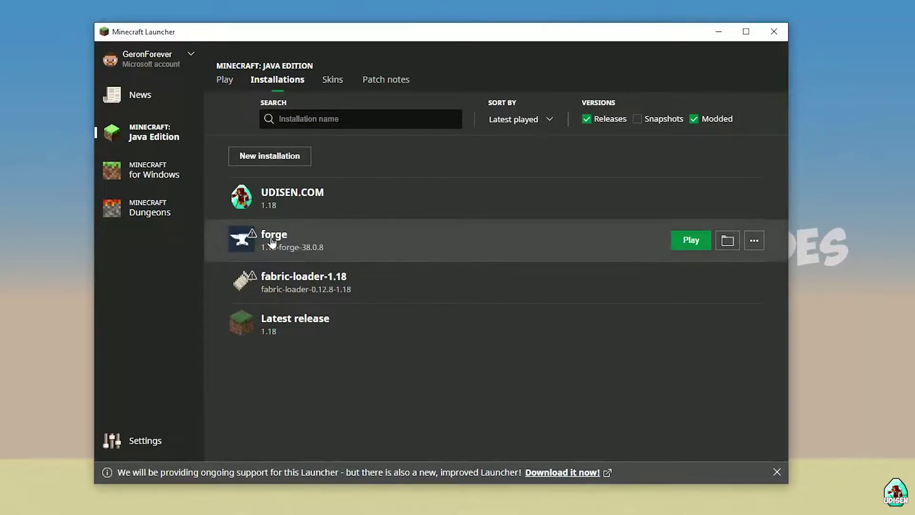
click(366, 247)
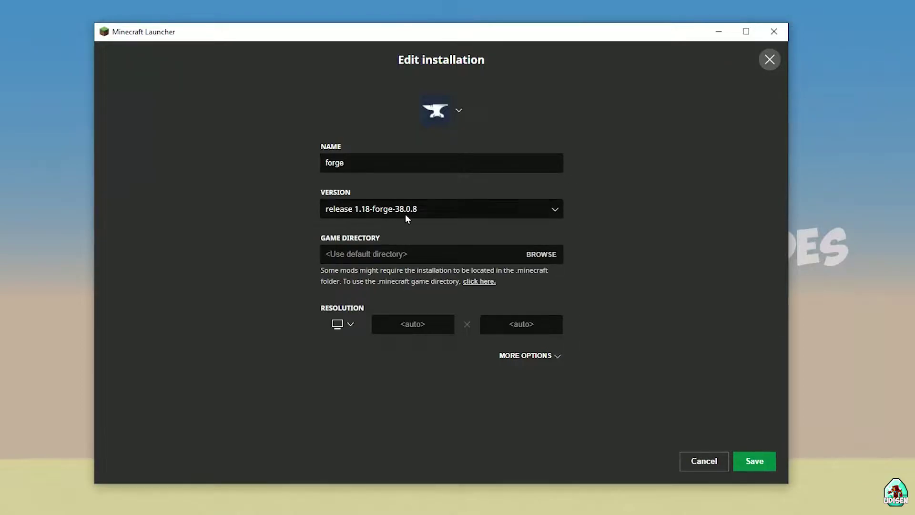
click(439, 213)
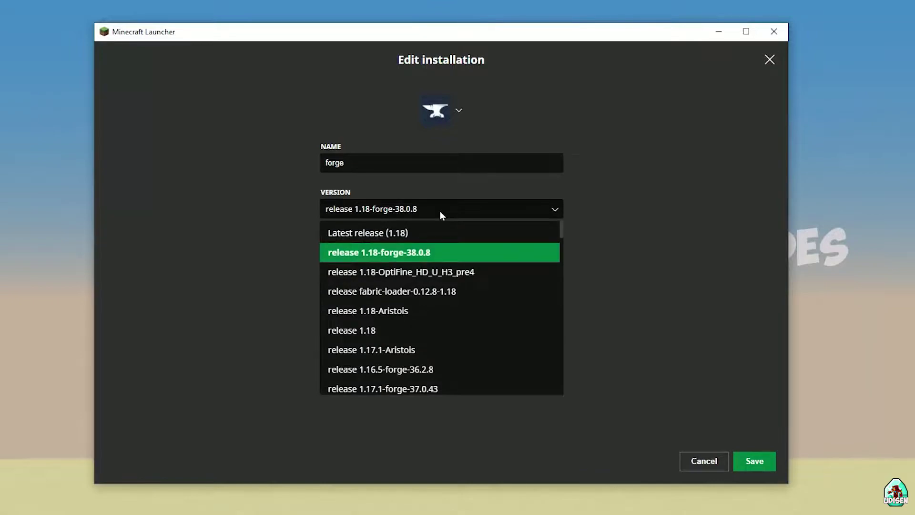
click(440, 211)
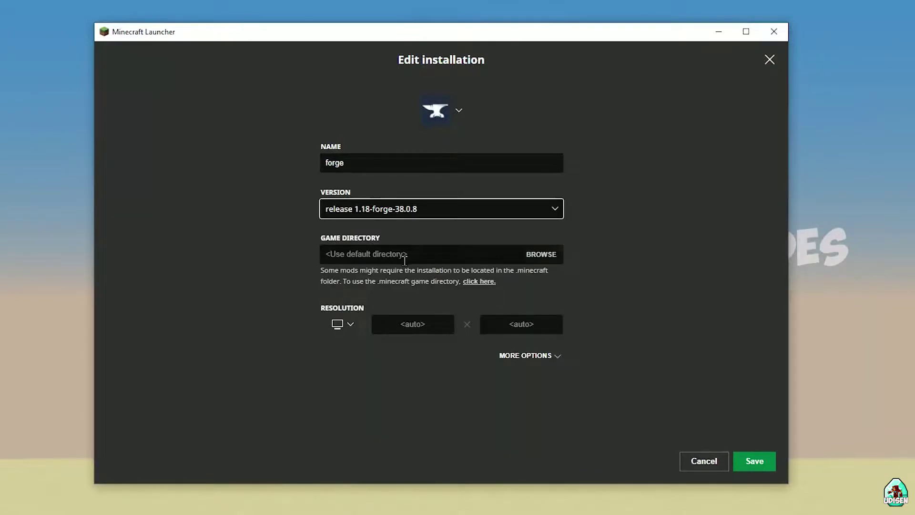
click(415, 213)
click(377, 251)
click(711, 459)
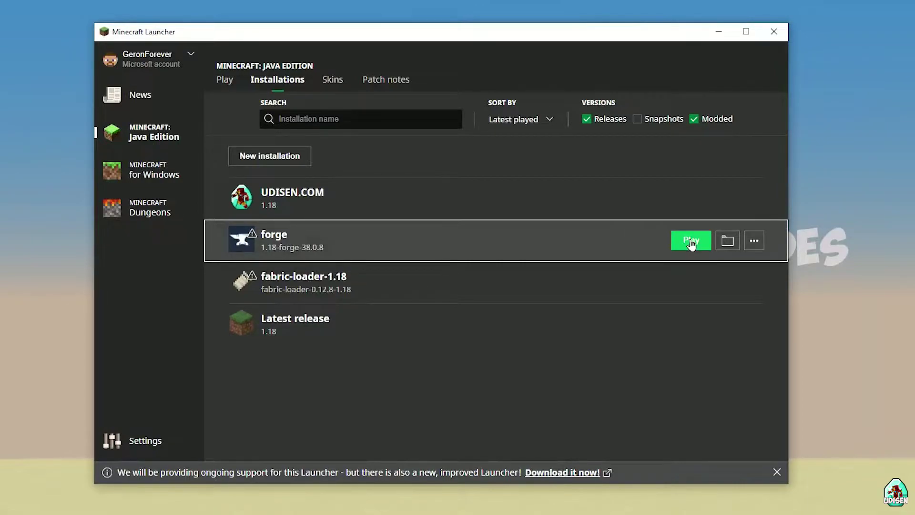
Step: Open the forge installation's game folder, look inside its mods folder, and minimise the window
click(728, 240)
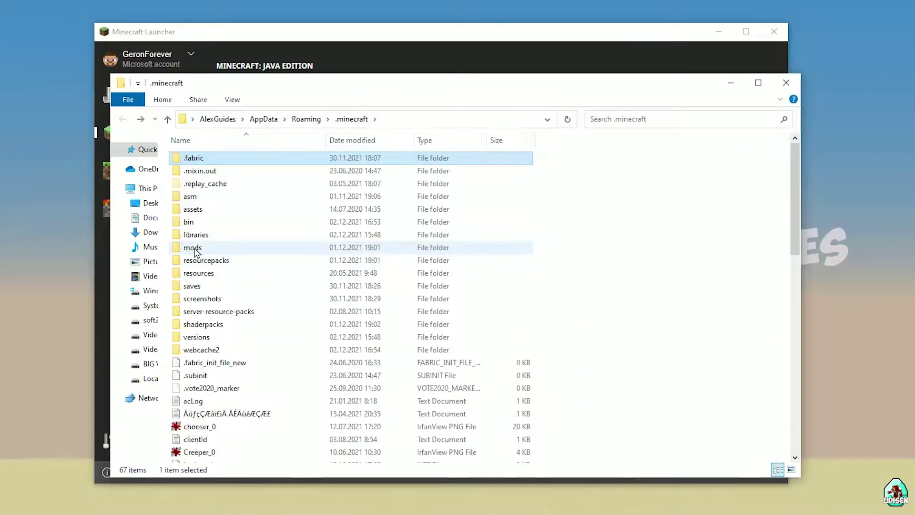
double_click(196, 250)
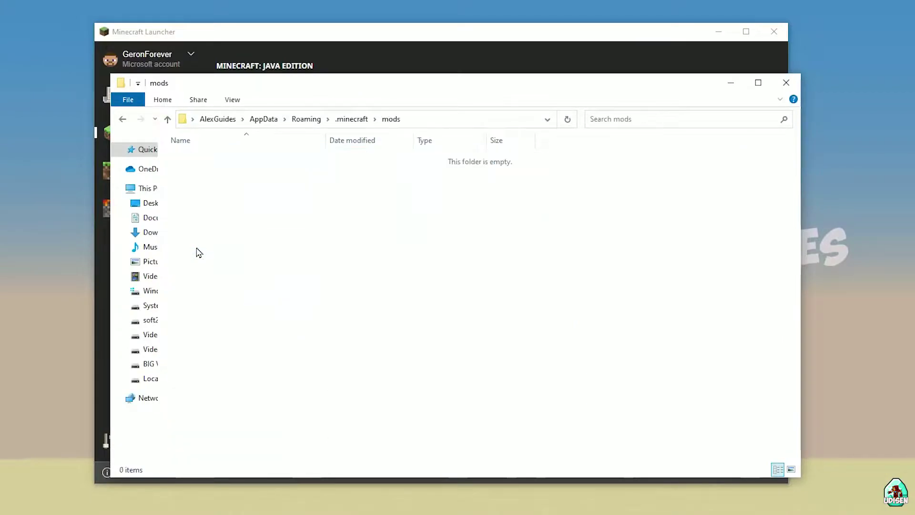
click(731, 82)
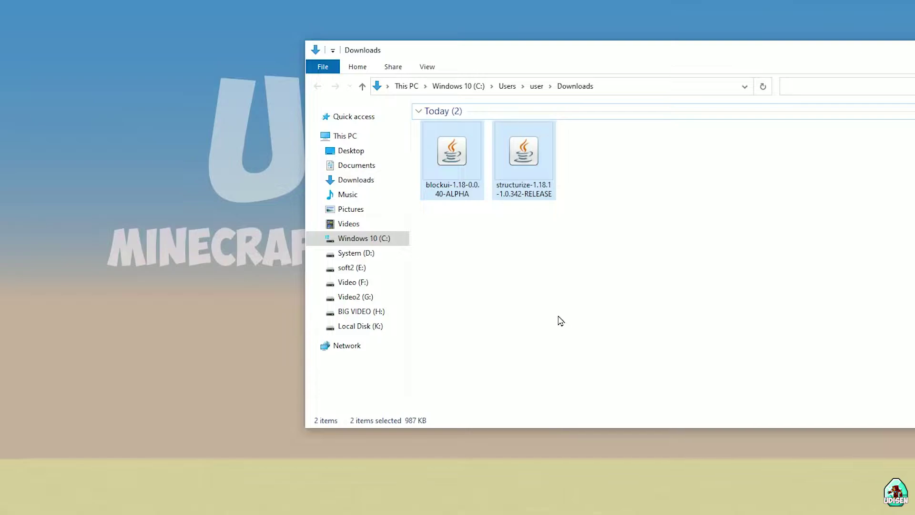
Step: Move the blockui-1.18-0.0.40-ALPHA and structurize-1.18.1-1.0.342-RELEASE files from Downloads into the MC2 mods folder
click(447, 163)
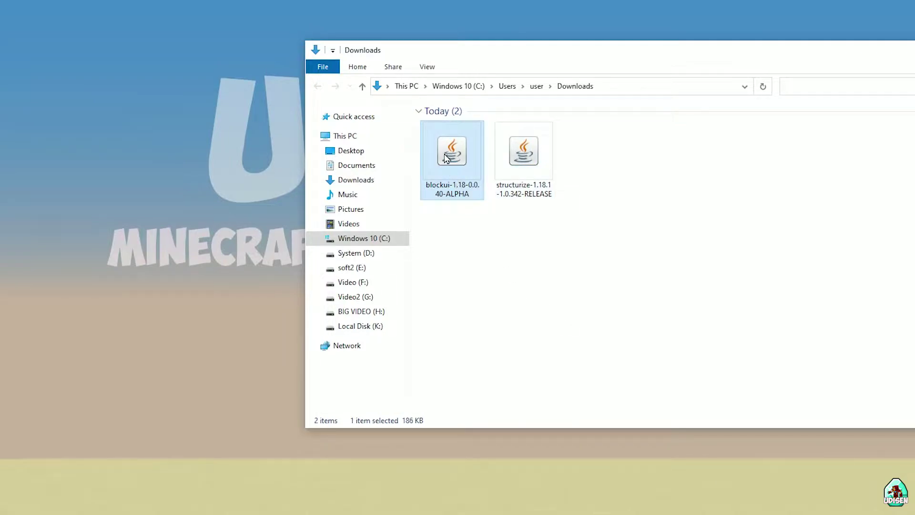
click(537, 153)
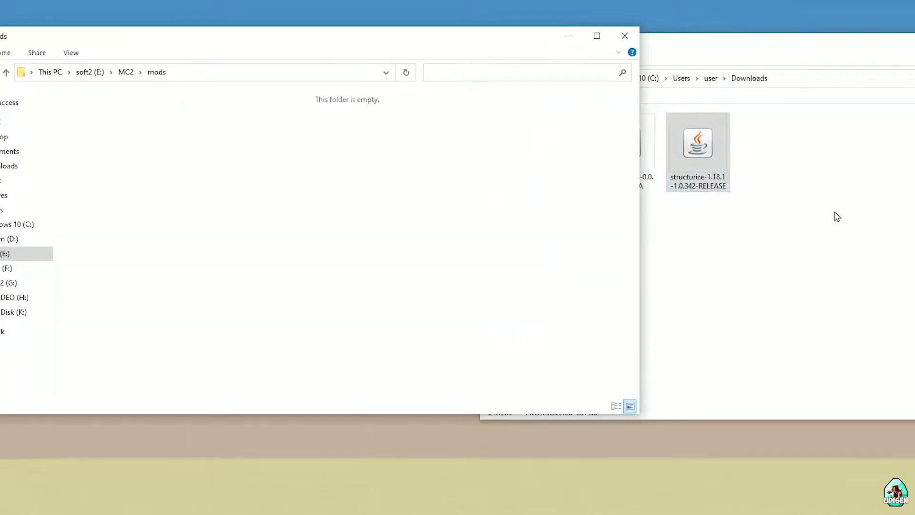
click(656, 119)
ctrl+click(626, 143)
drag(625, 143, 170, 141)
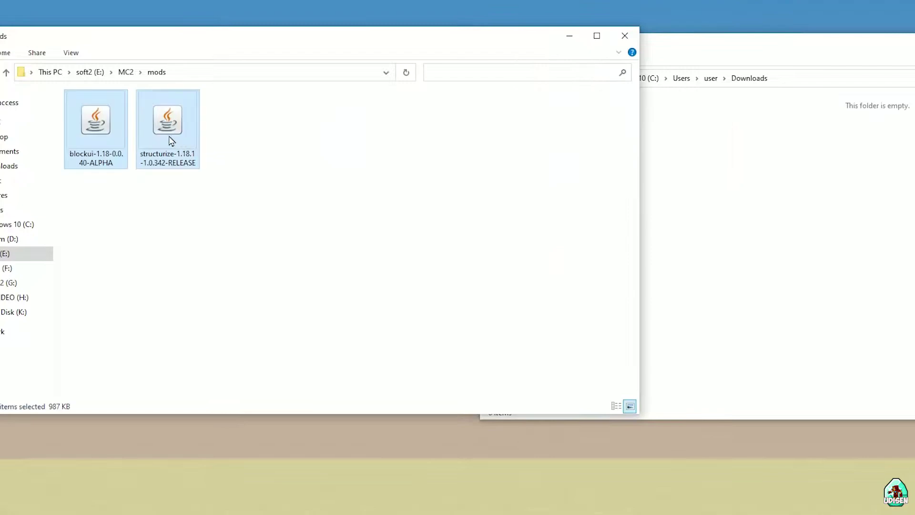
Step: Clear the mods and Downloads folder windows off the desktop
click(569, 36)
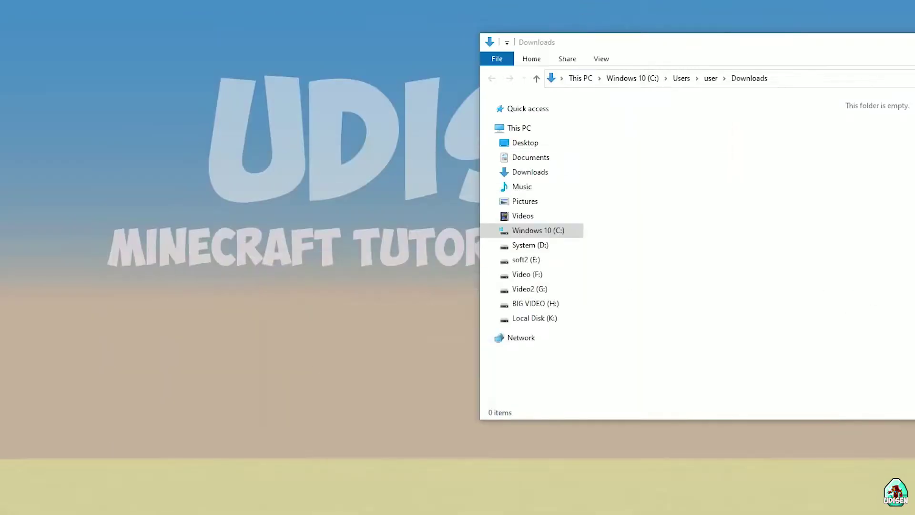
drag(750, 49, 387, 47)
click(737, 43)
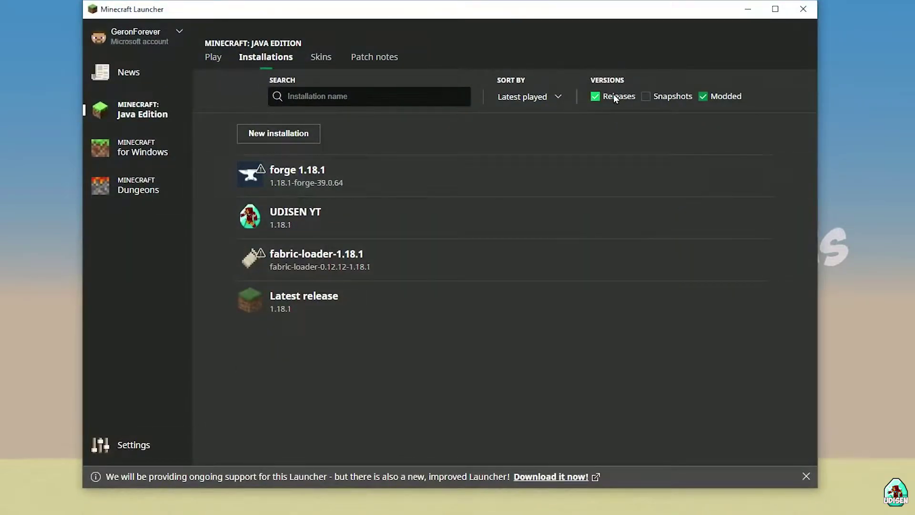
Step: Turn off the display of modded versions in the launcher's installations list
click(709, 97)
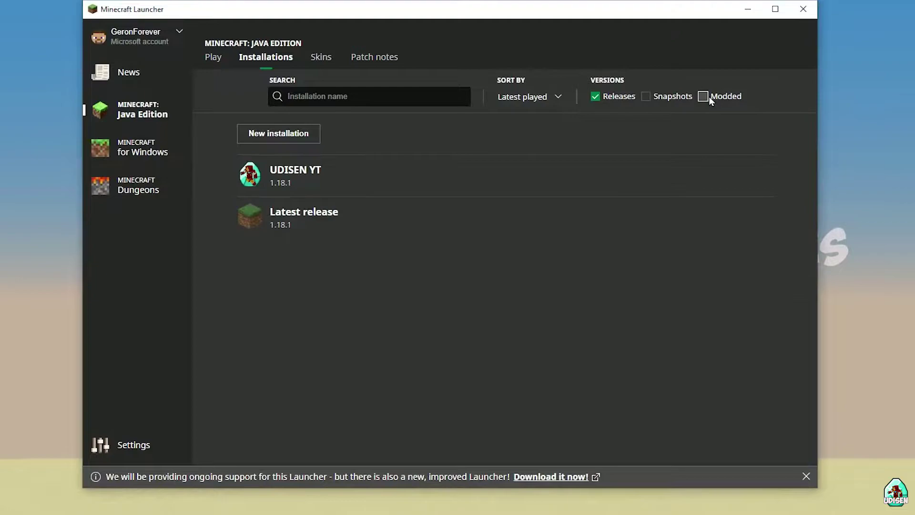
Step: Turn on the display of modded versions in the installations list and open the forge 1.18.1 installation for editing
click(709, 97)
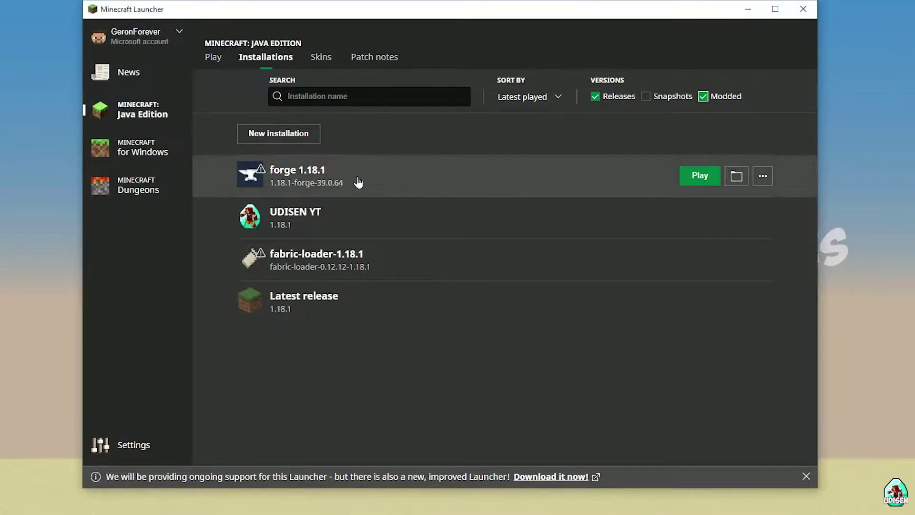
click(383, 180)
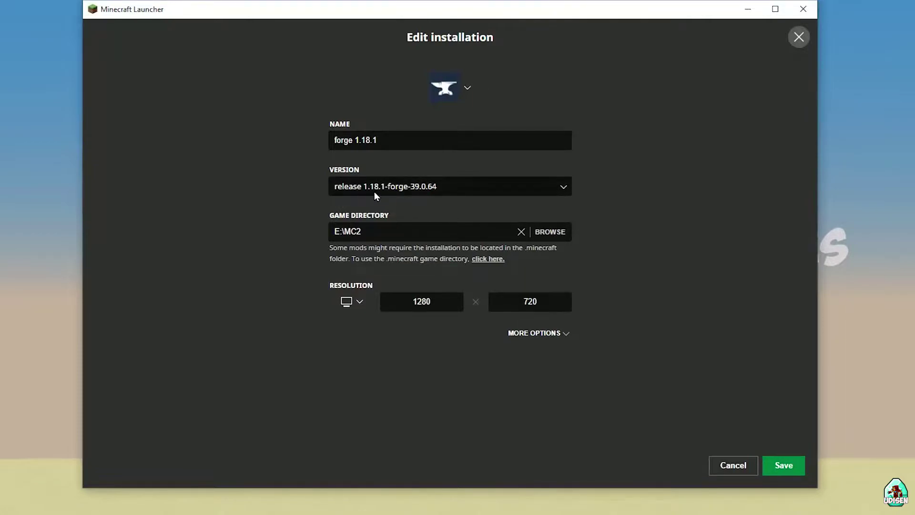
Step: Rename the installation as forge 1.18.4 and select its version field
click(395, 143)
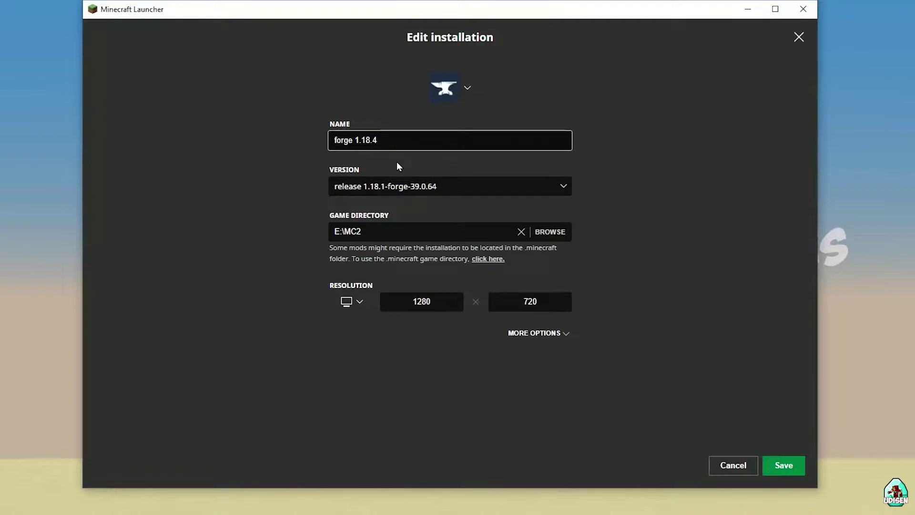
click(397, 164)
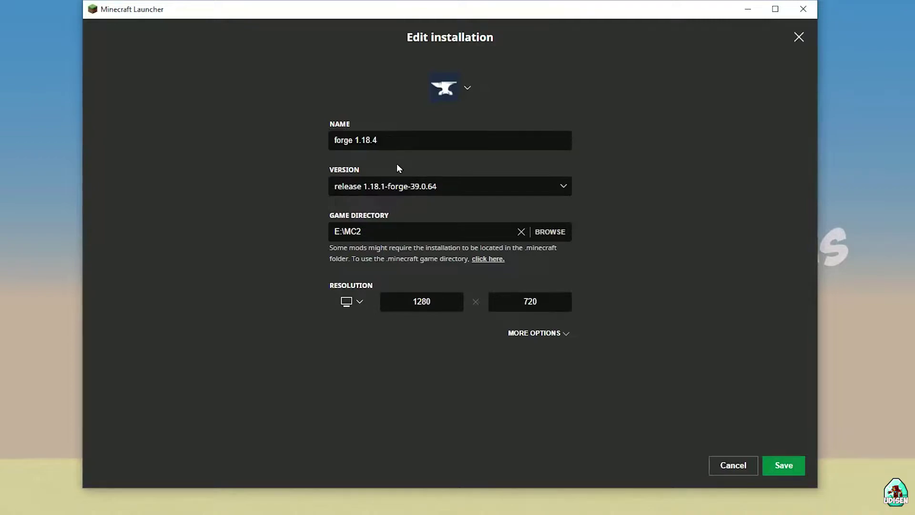
click(382, 189)
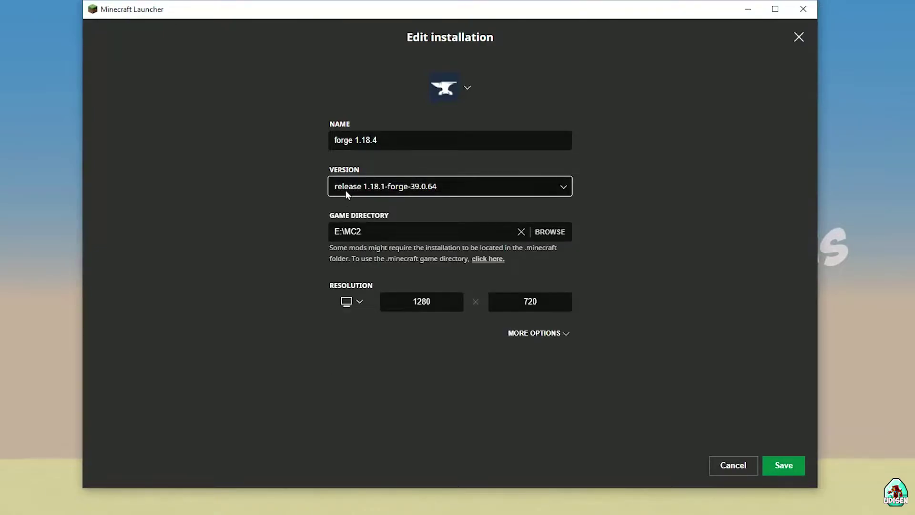
Step: Rename the installation as forge 1.18.1 and save it
click(416, 139)
click(701, 178)
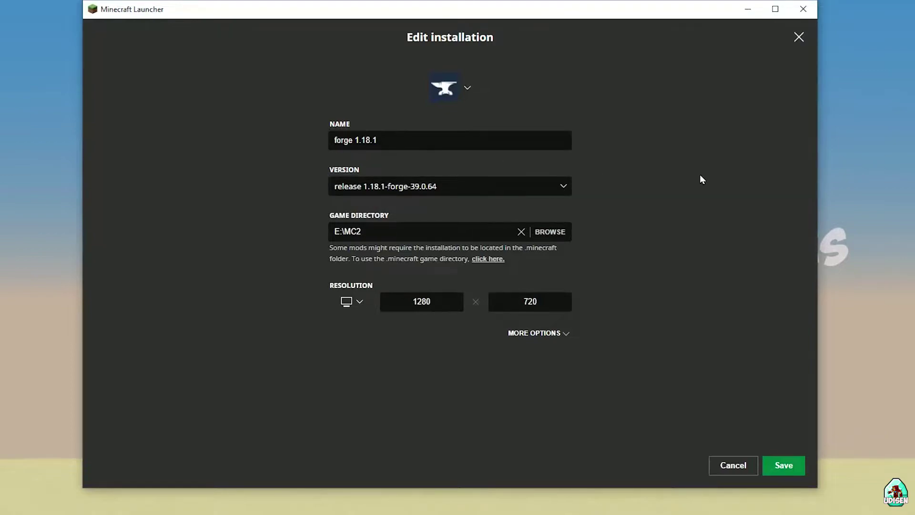
click(783, 465)
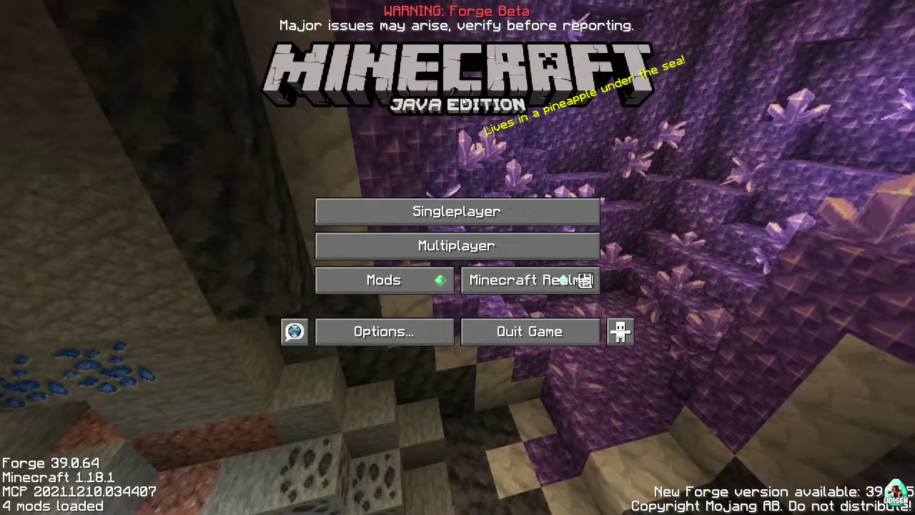
Step: Check the game's list of loaded mods for Structurize, and return to the title screen
click(410, 282)
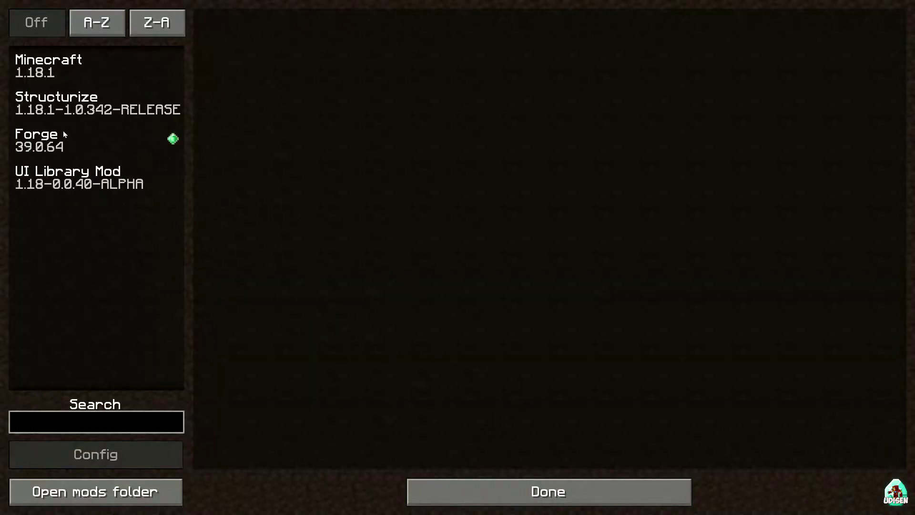
click(67, 111)
key(Escape)
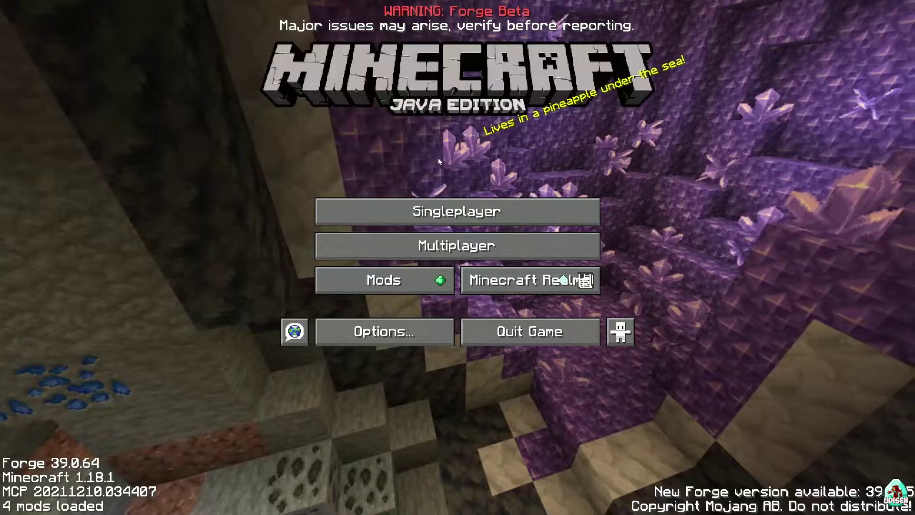
Step: Load the most recently played singleplayer world, New World (2)
click(446, 205)
click(372, 106)
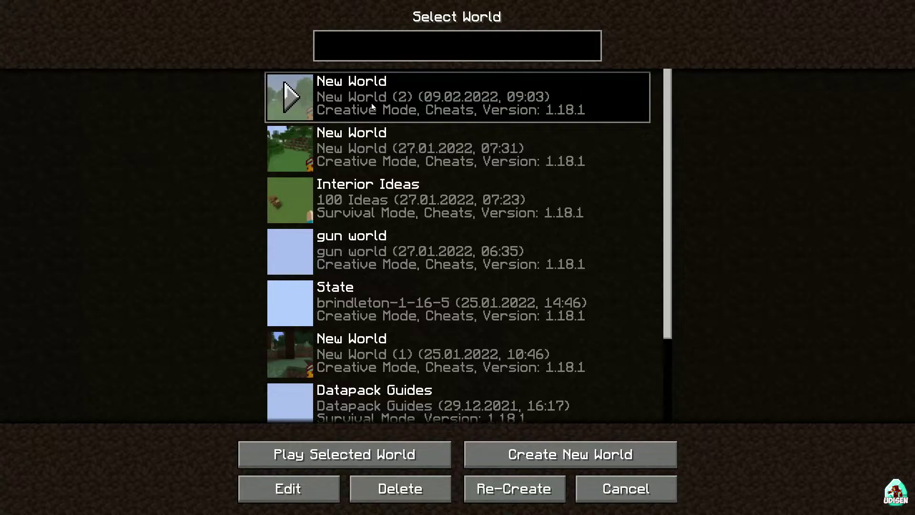
click(372, 107)
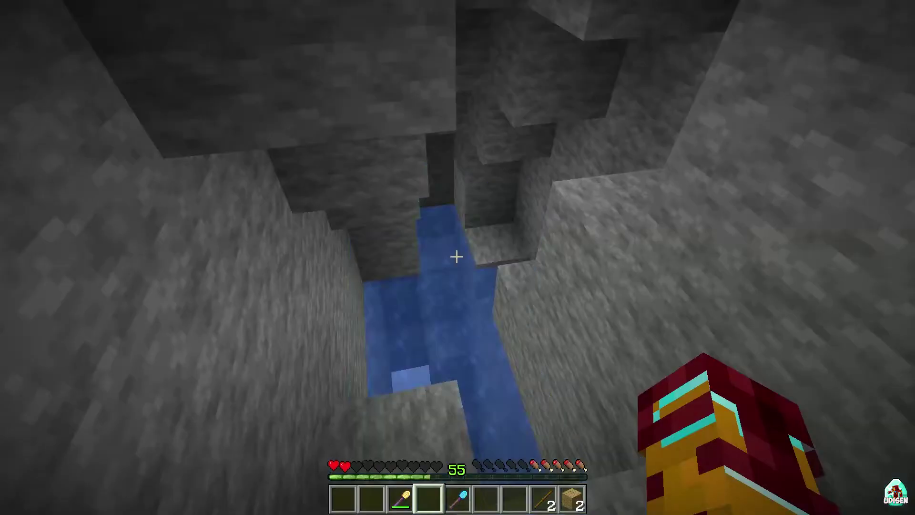
Step: Look at the survival inventory and switch the game mode to creative with the gamemode command
key(e)
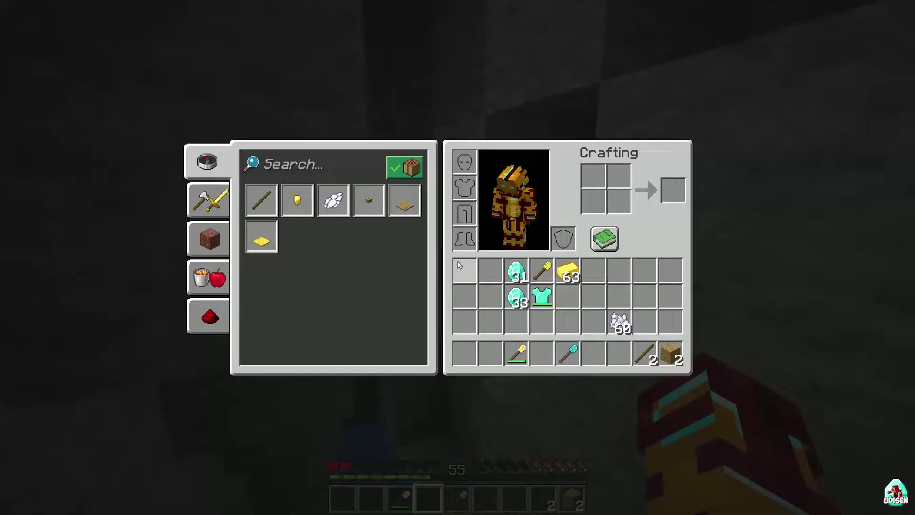
key(e)
key(slash)
text(gamemode)
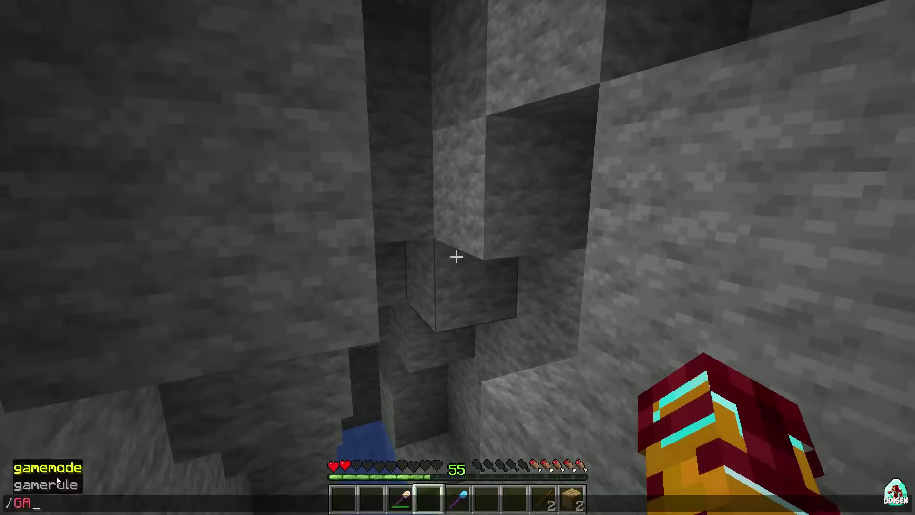
key(Tab)
key(Tab)
key(Return)
Step: Put the first Structurize tool and the Shape Tool from the creative inventory into the first two hotbar slots
key(e)
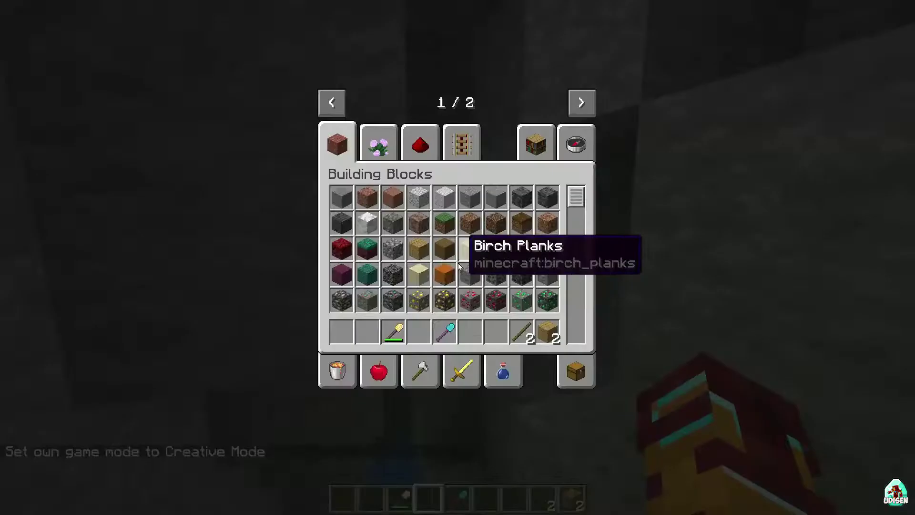
click(582, 102)
click(337, 142)
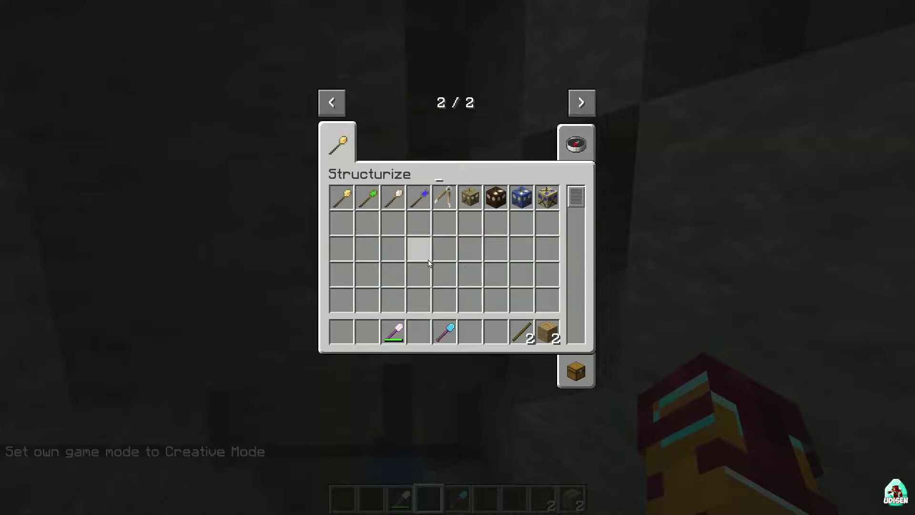
click(337, 205)
click(340, 329)
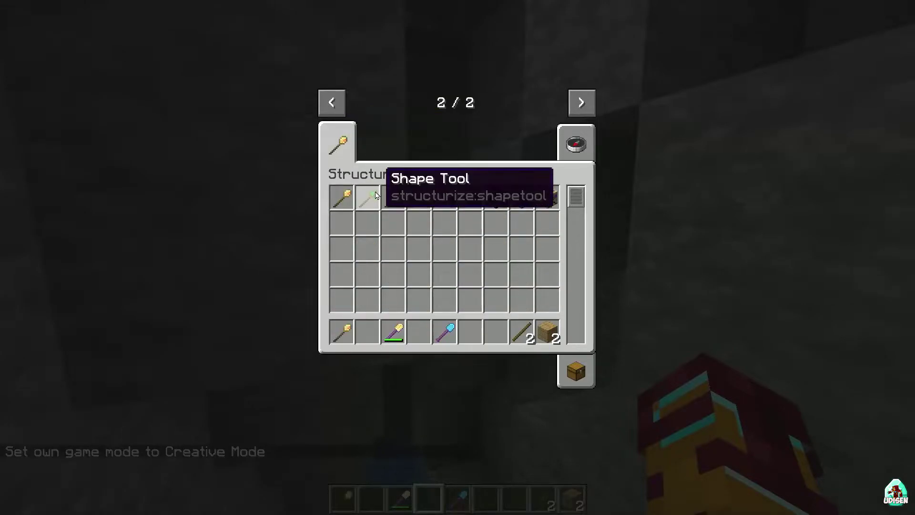
click(376, 196)
click(367, 332)
key(e)
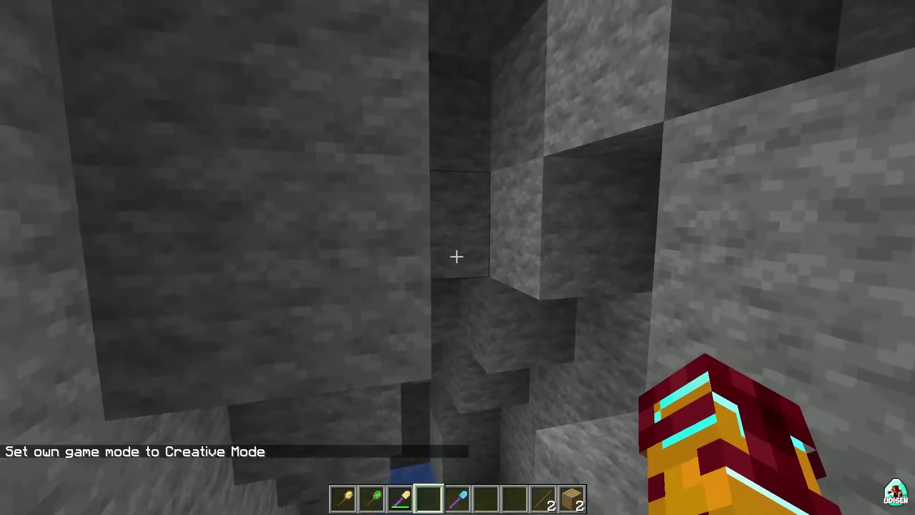
Step: Build a solid gold cube on the stone ground with the Shape Tool, setting height, width and length to 2
key(3)
key(2)
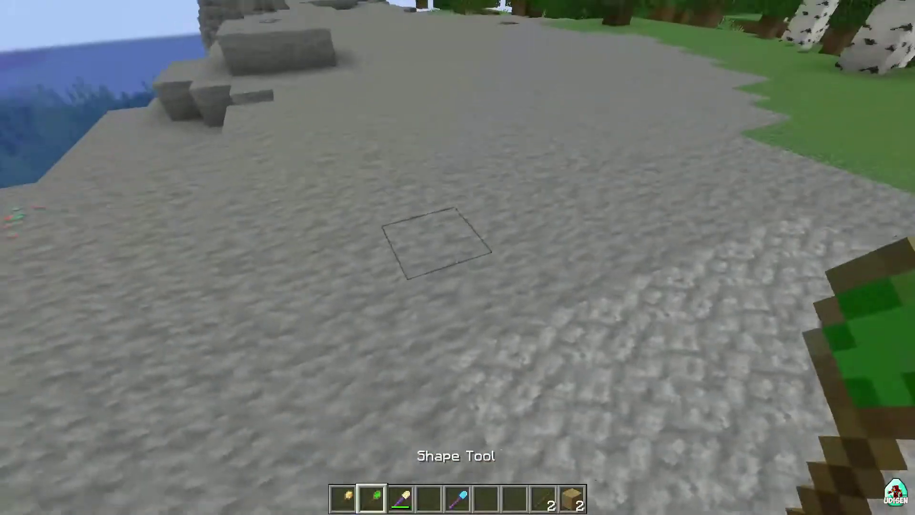
right_click(458, 258)
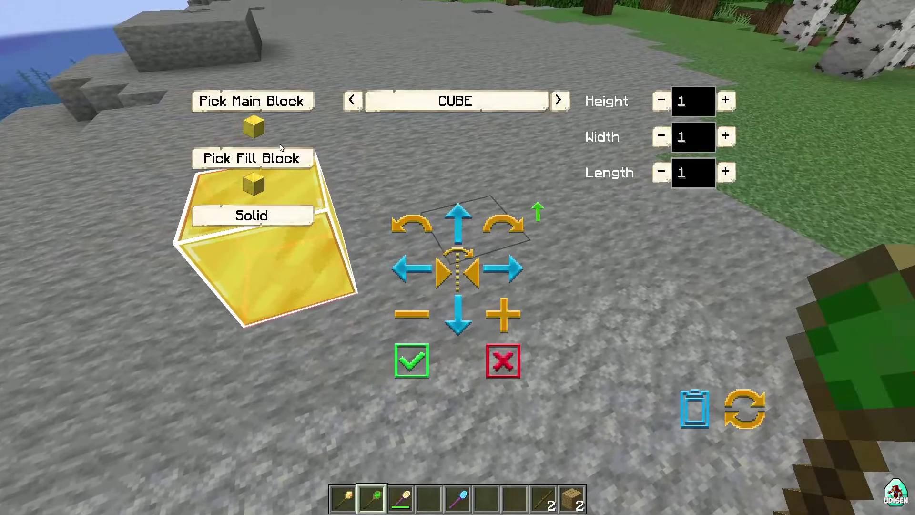
click(725, 101)
click(727, 136)
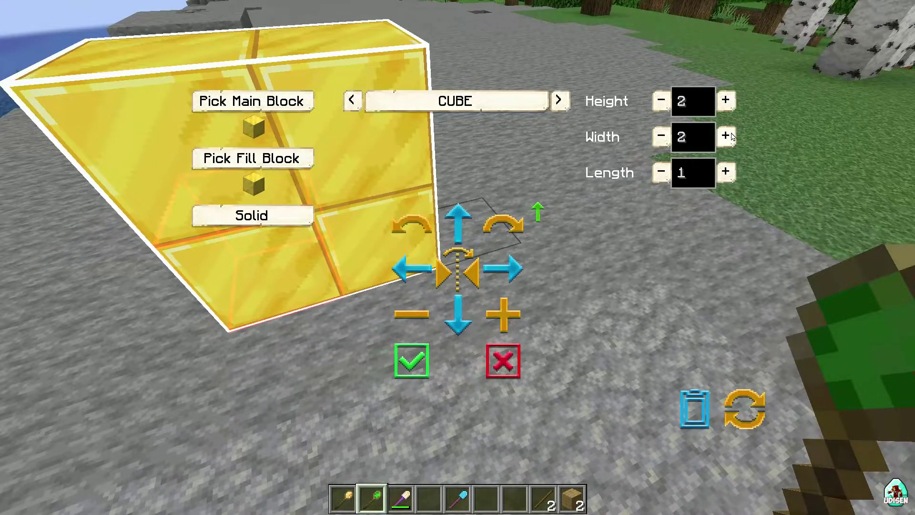
click(726, 172)
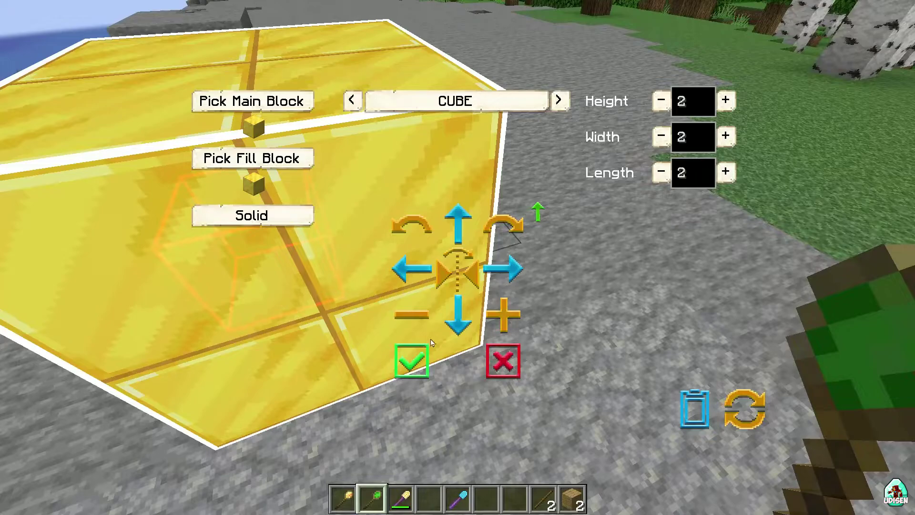
click(412, 361)
Step: Walk around the gold cube, start another shape on the ground beside it with the Shape Tool, and choose SPHERE
key(s)
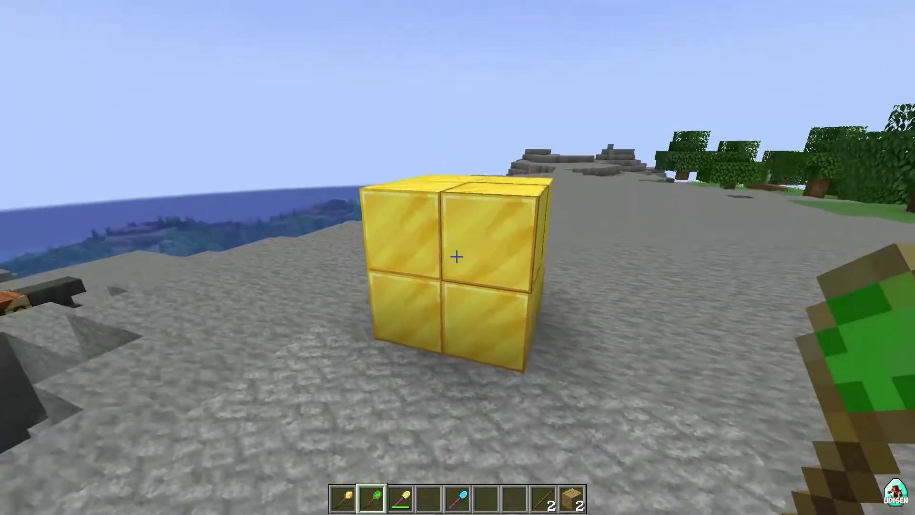
key(w)
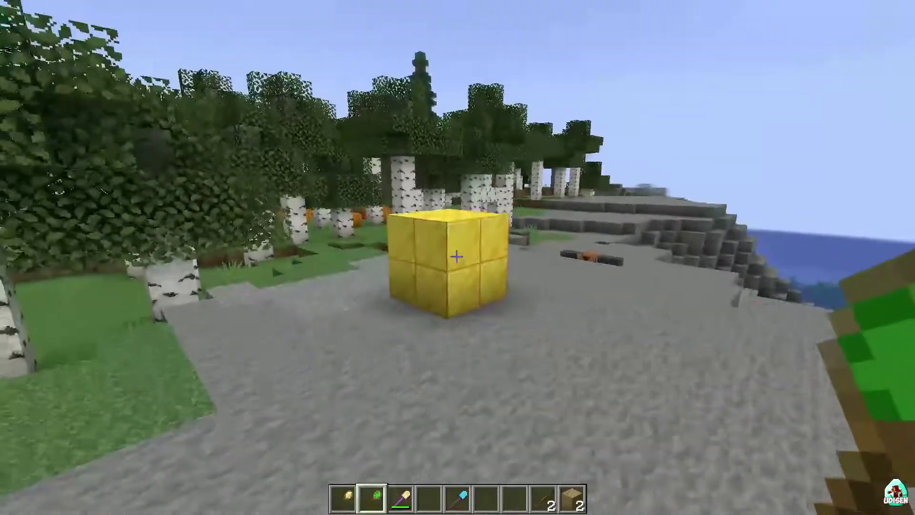
key(w)
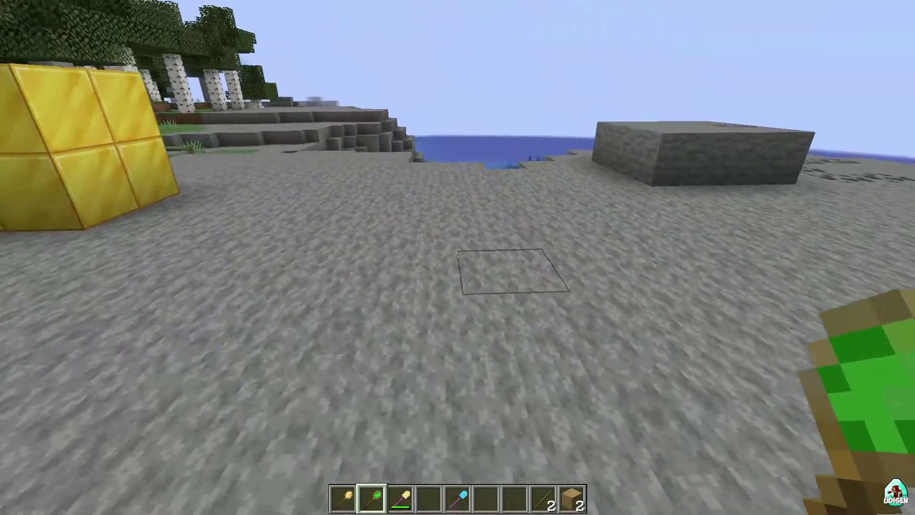
key(w)
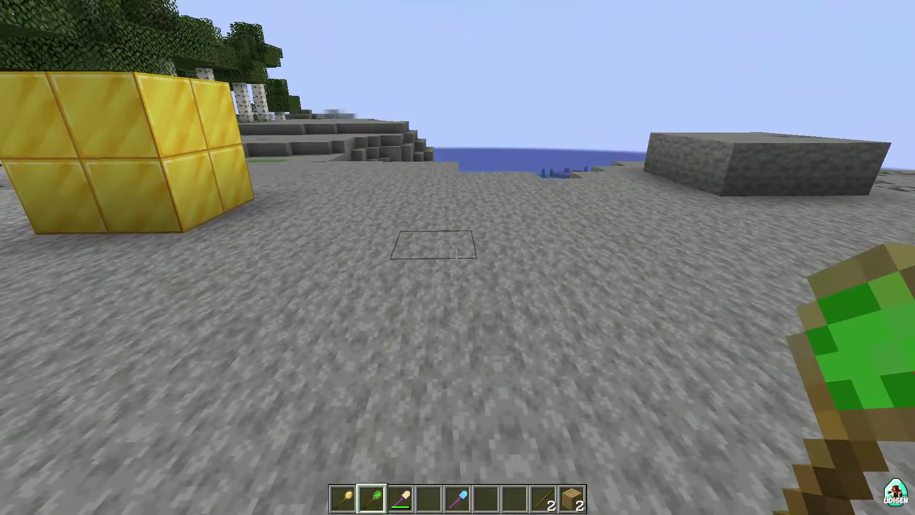
key(w)
right_click(458, 258)
click(559, 100)
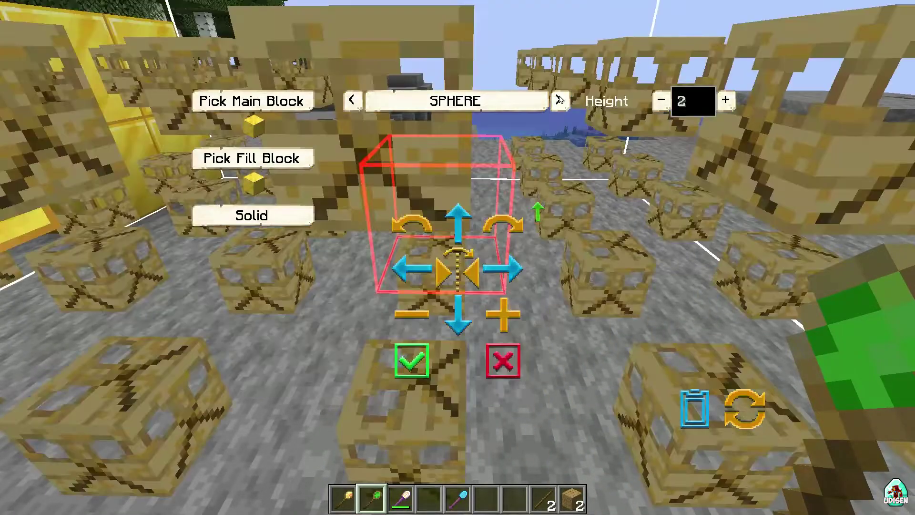